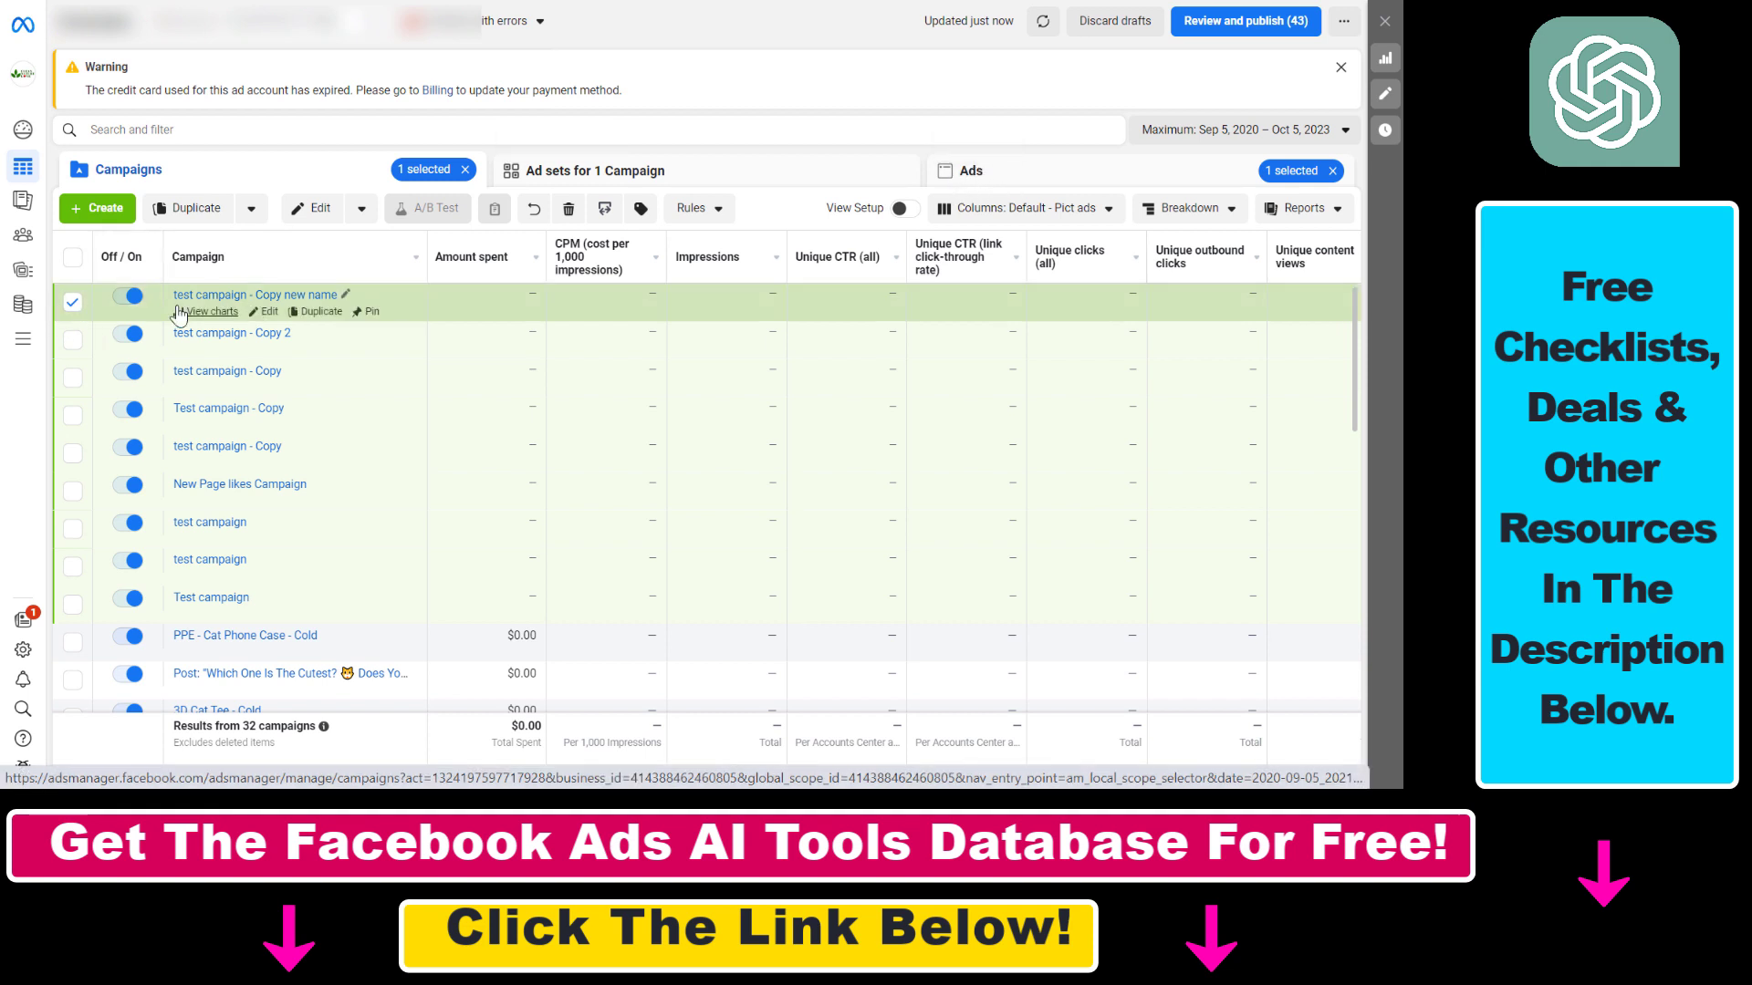
# - Show the campaign's three ads in the Ads view and select ad c
pyautogui.click(975, 171)
pyautogui.moveTo(227, 372)
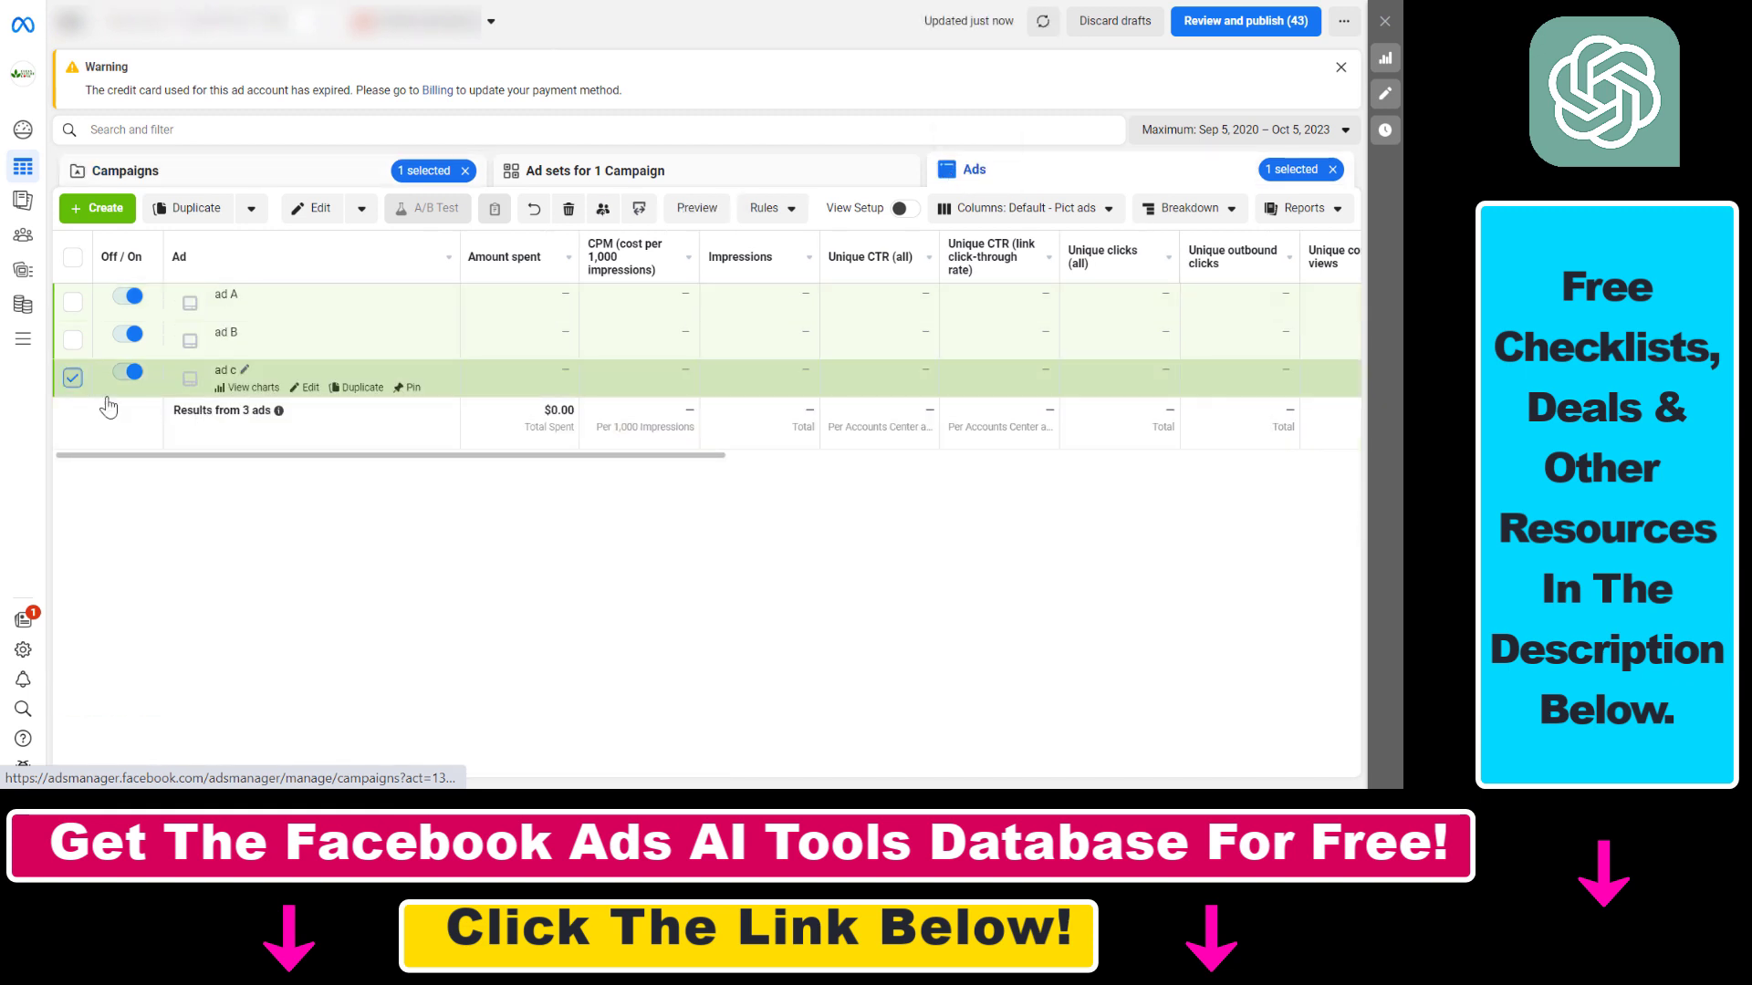
pyautogui.click(73, 378)
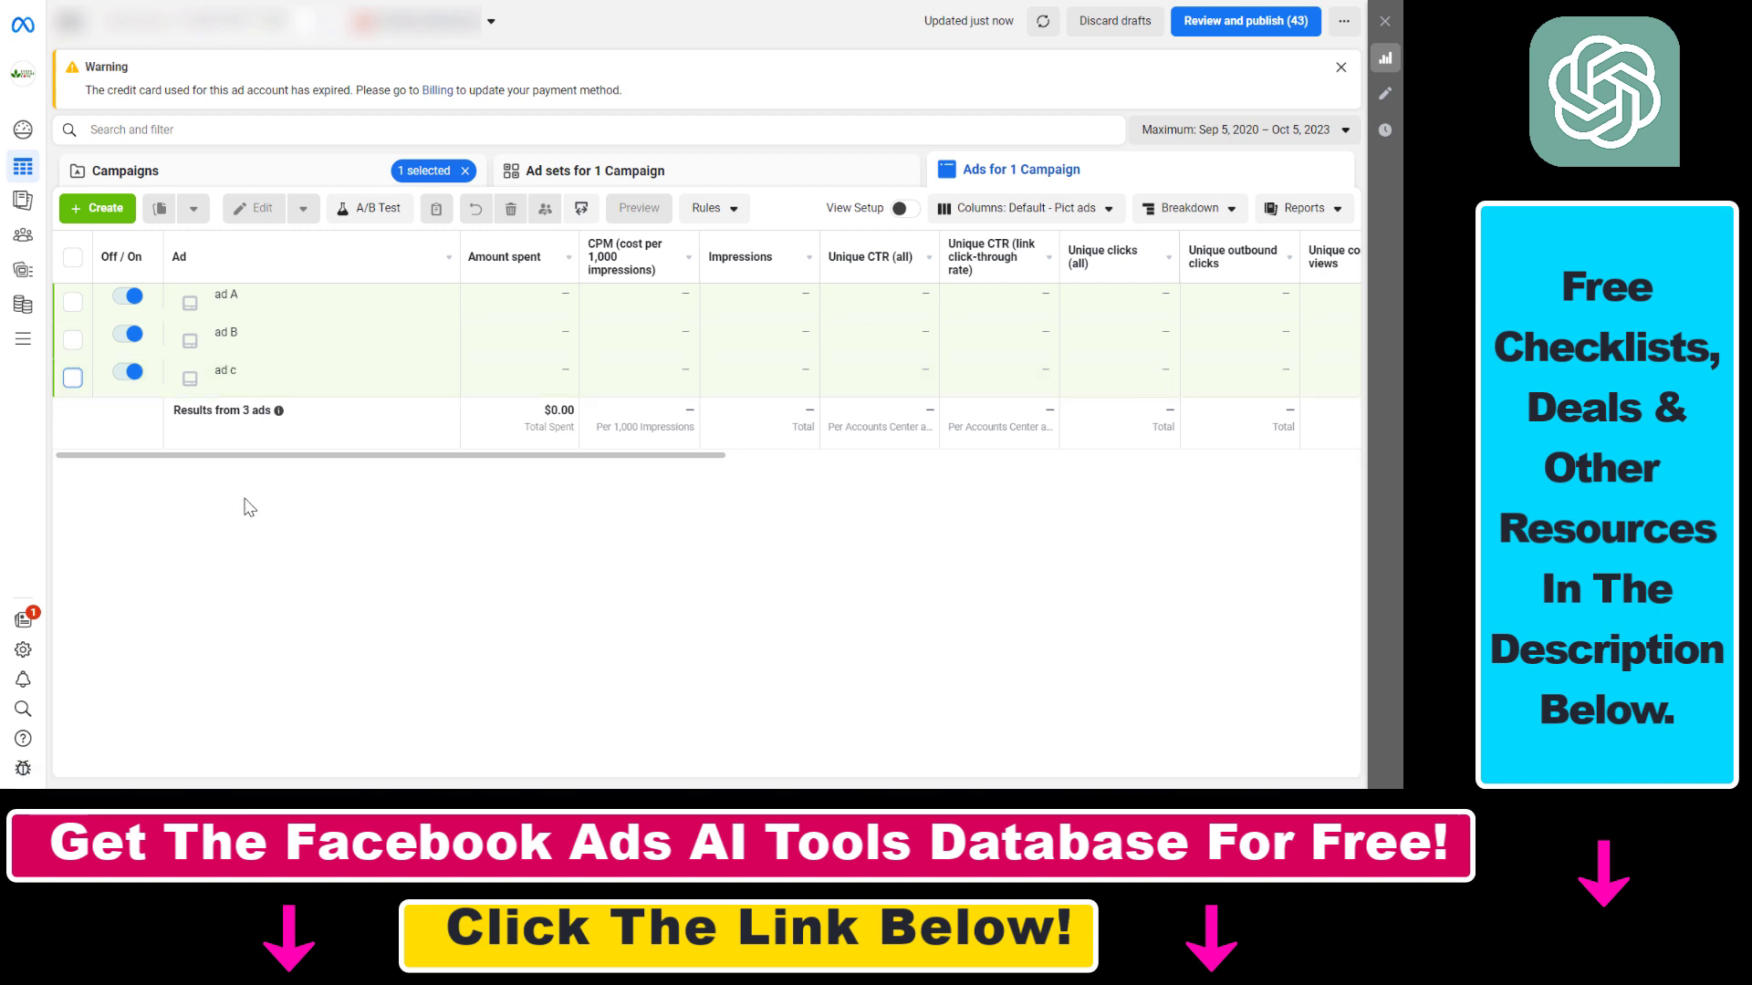
pyautogui.moveTo(73, 378)
pyautogui.click(192, 384)
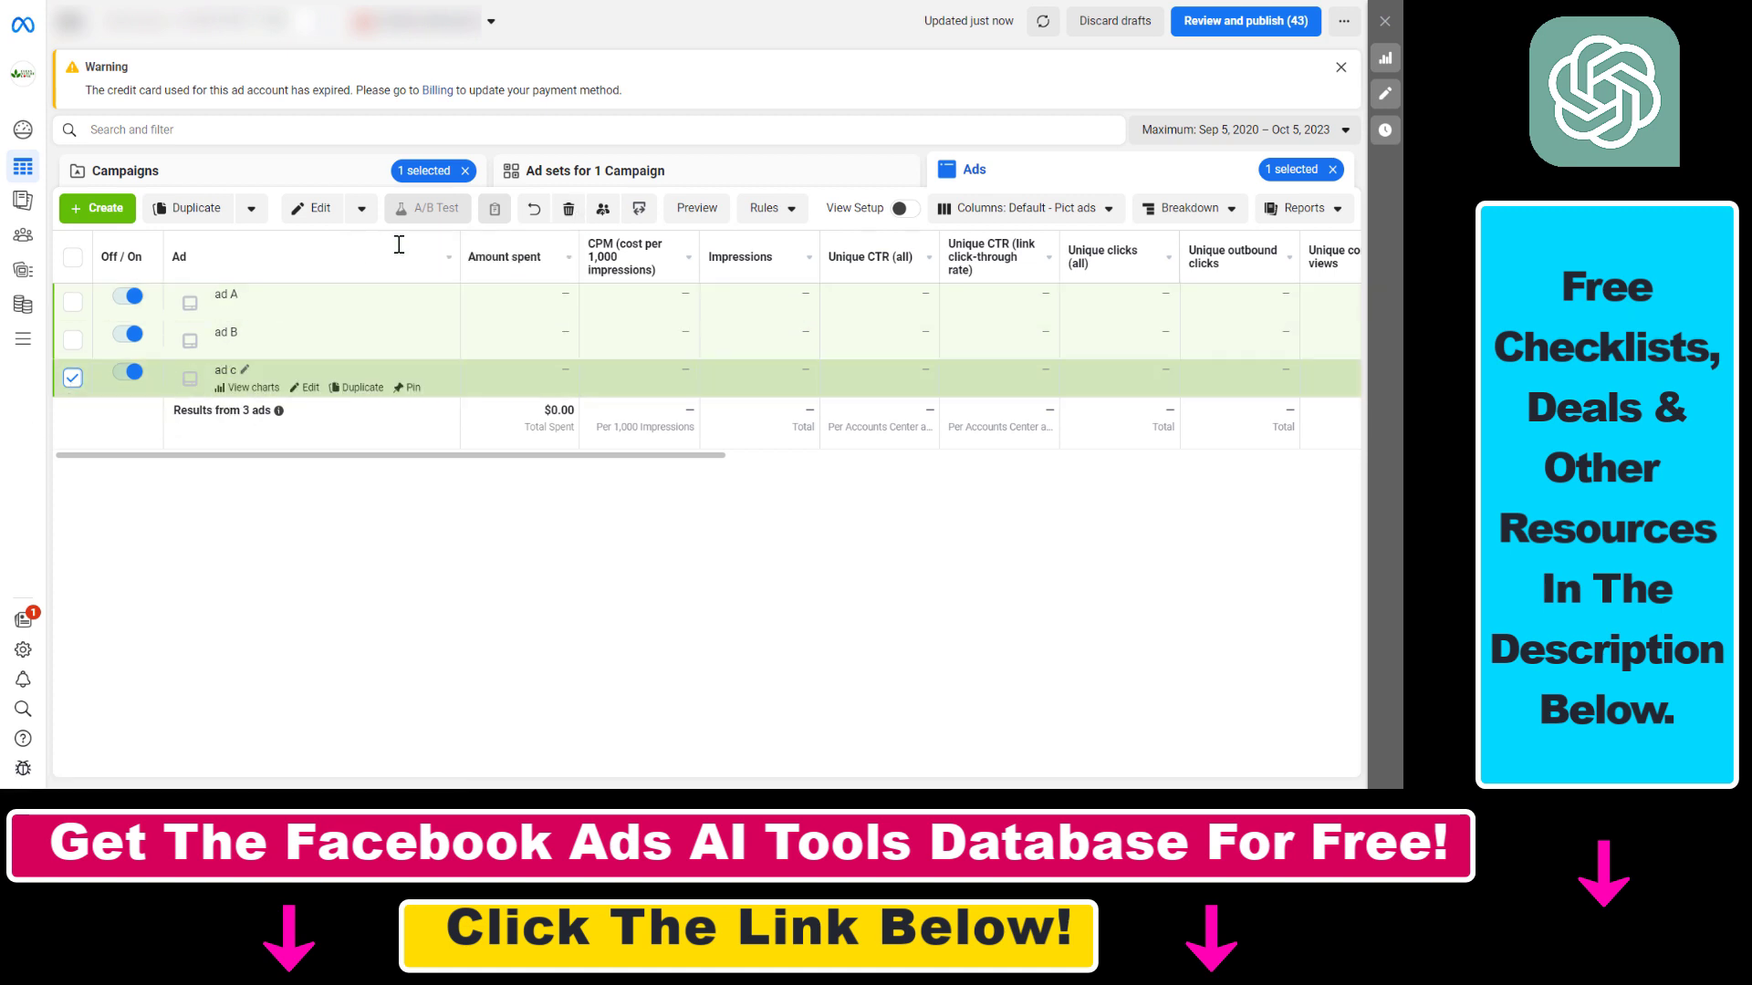
# - Delete ad c and confirm its permanent removal, leaving ad A and ad B
pyautogui.click(568, 216)
pyautogui.moveTo(559, 235); pyautogui.dragTo(725, 244)
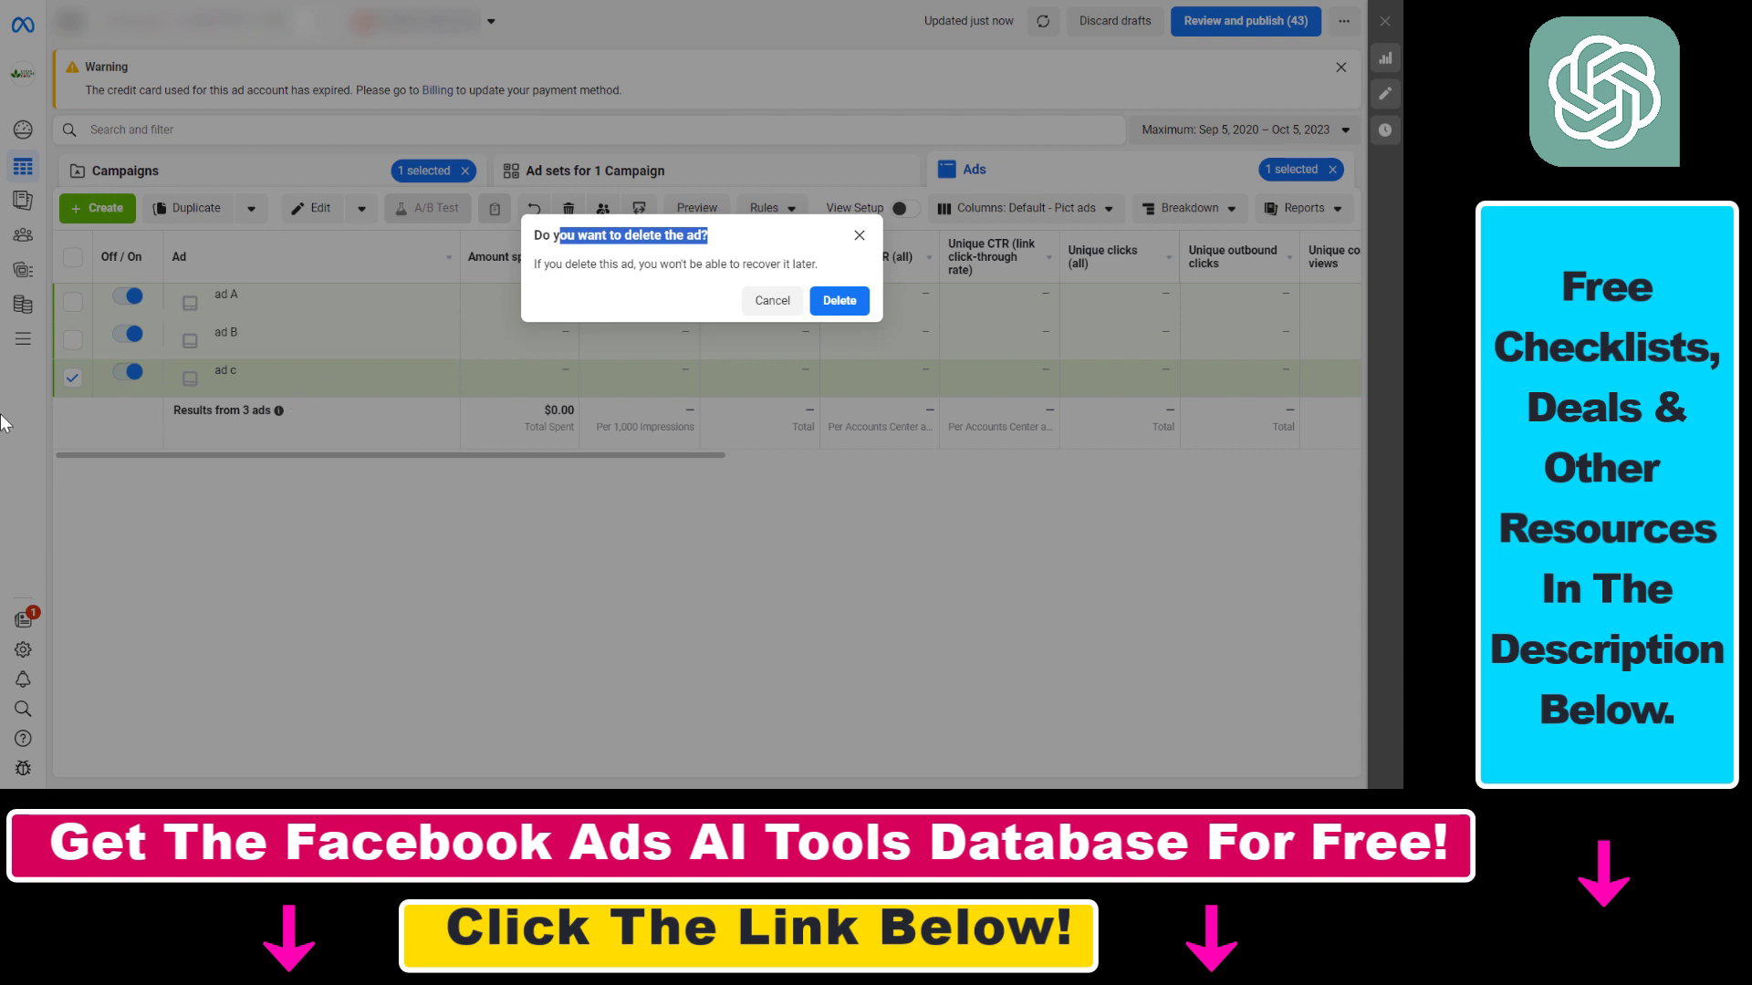
pyautogui.click(840, 301)
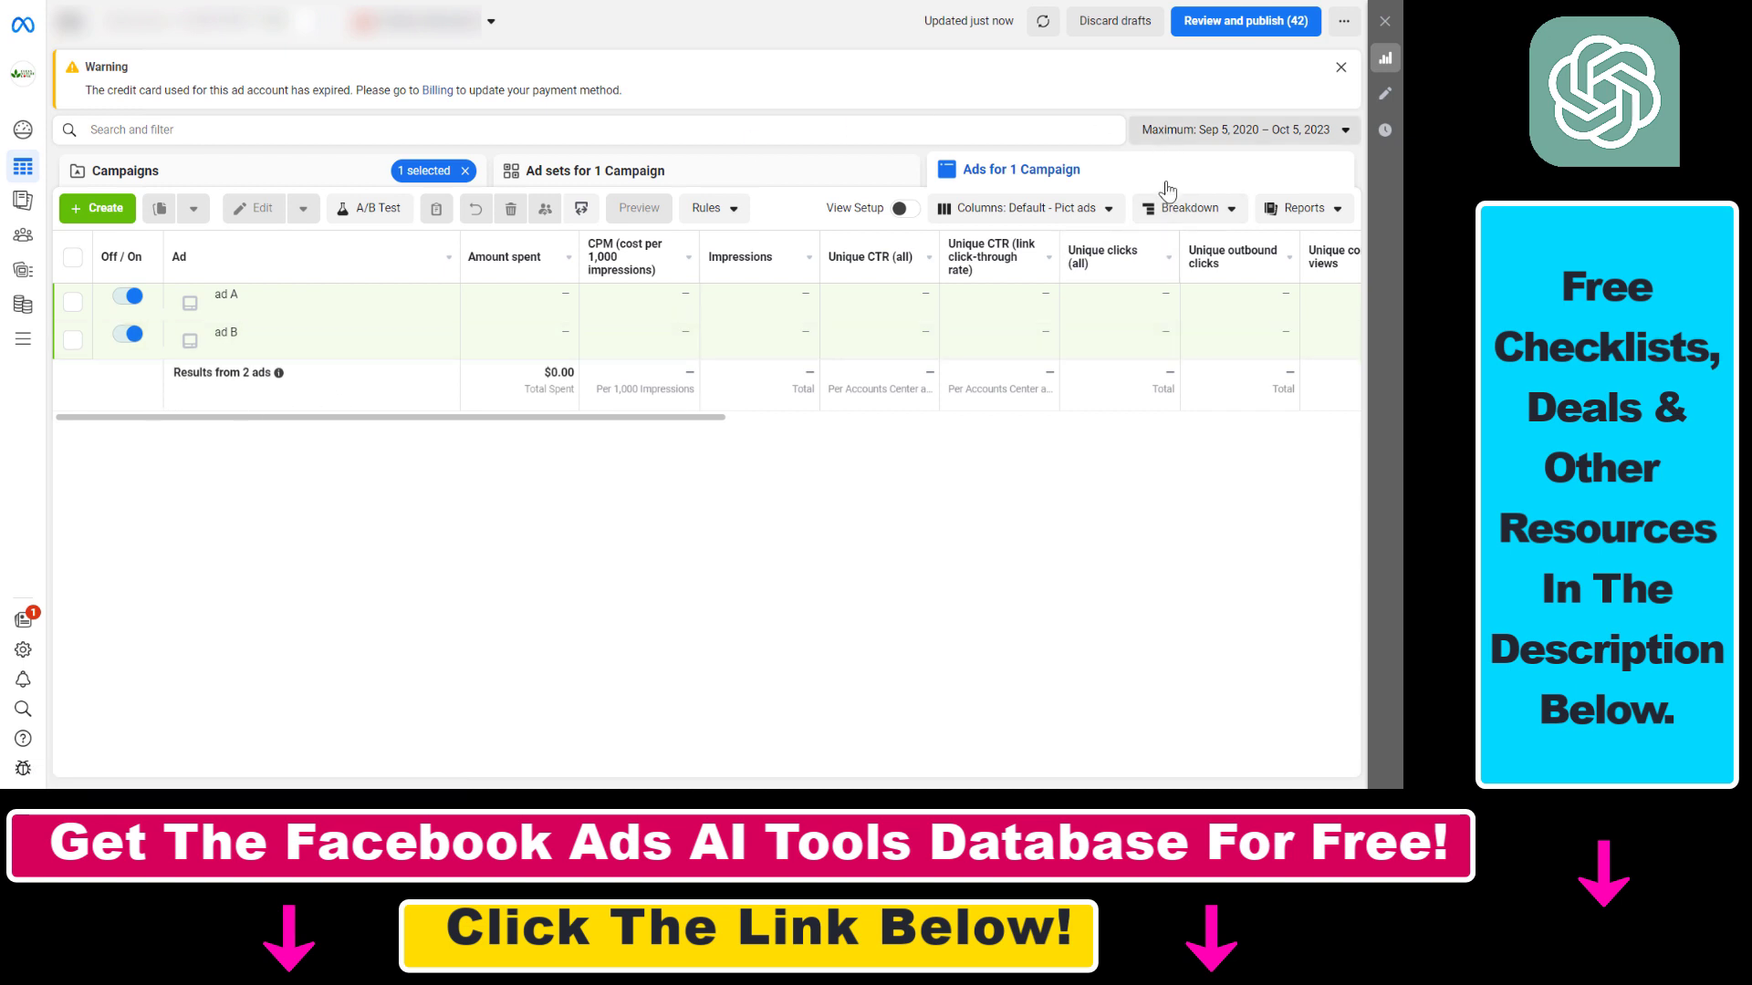
# - Back in the campaign list, dismiss the Delete prompt so 'test campaign - Copy new name' remains
pyautogui.click(298, 174)
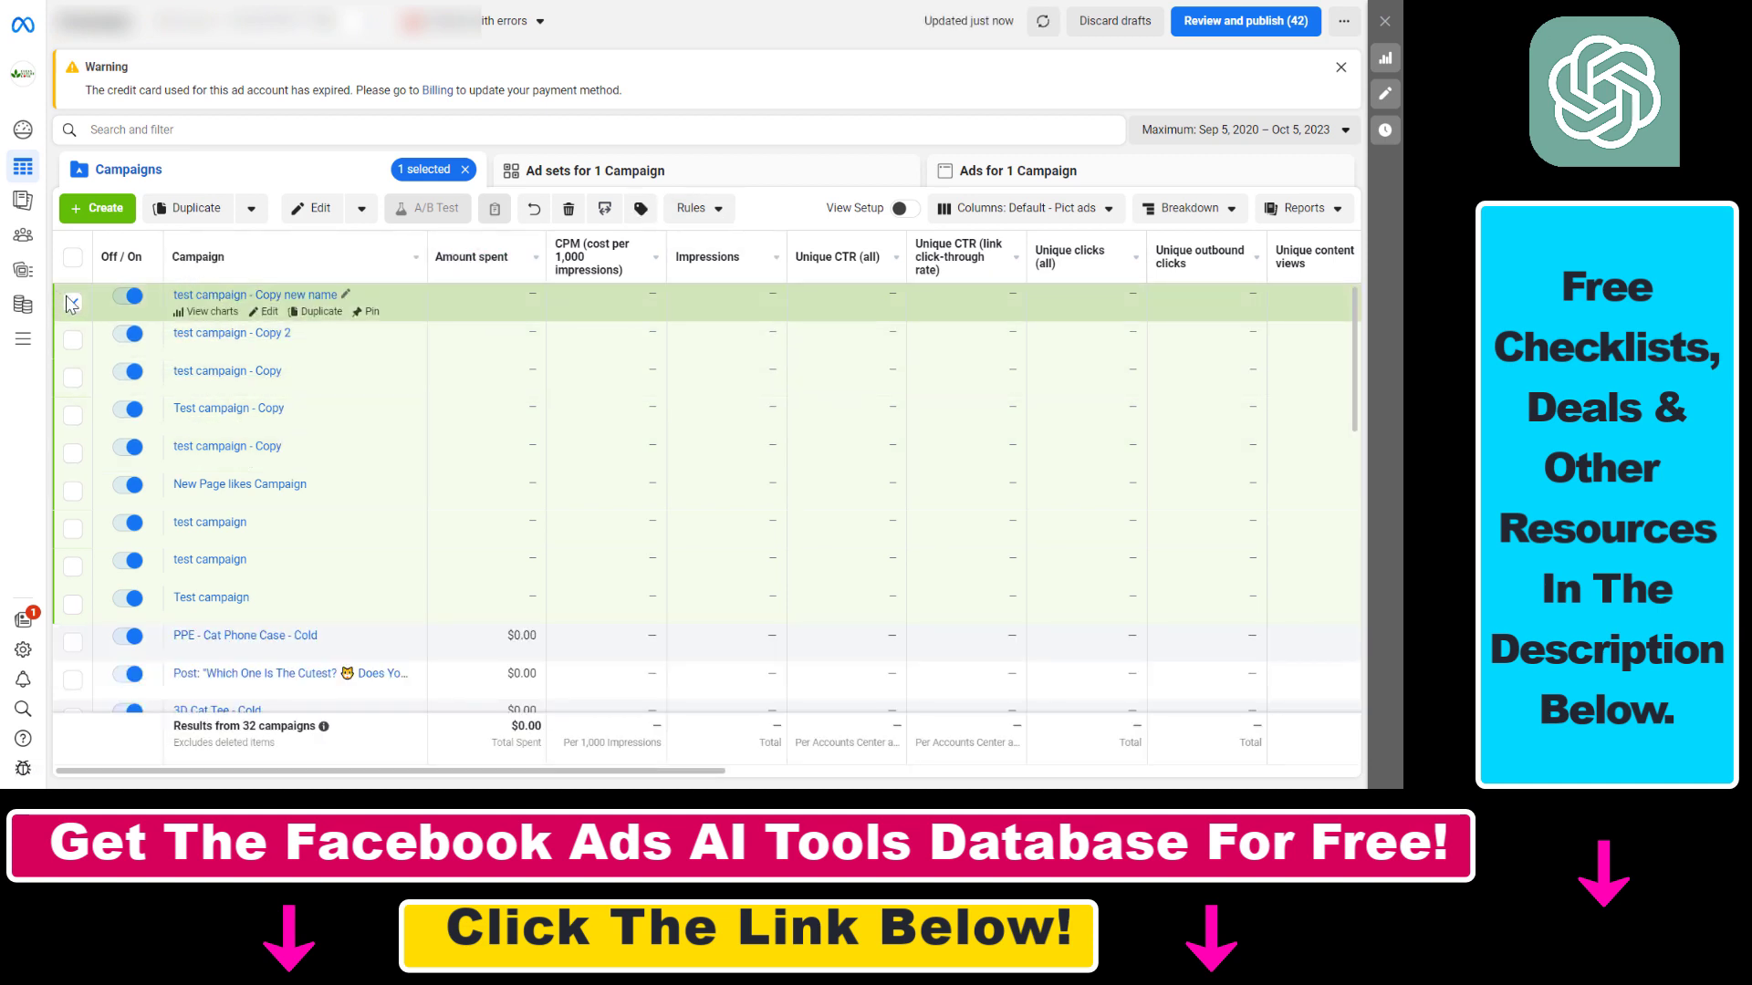
pyautogui.click(570, 212)
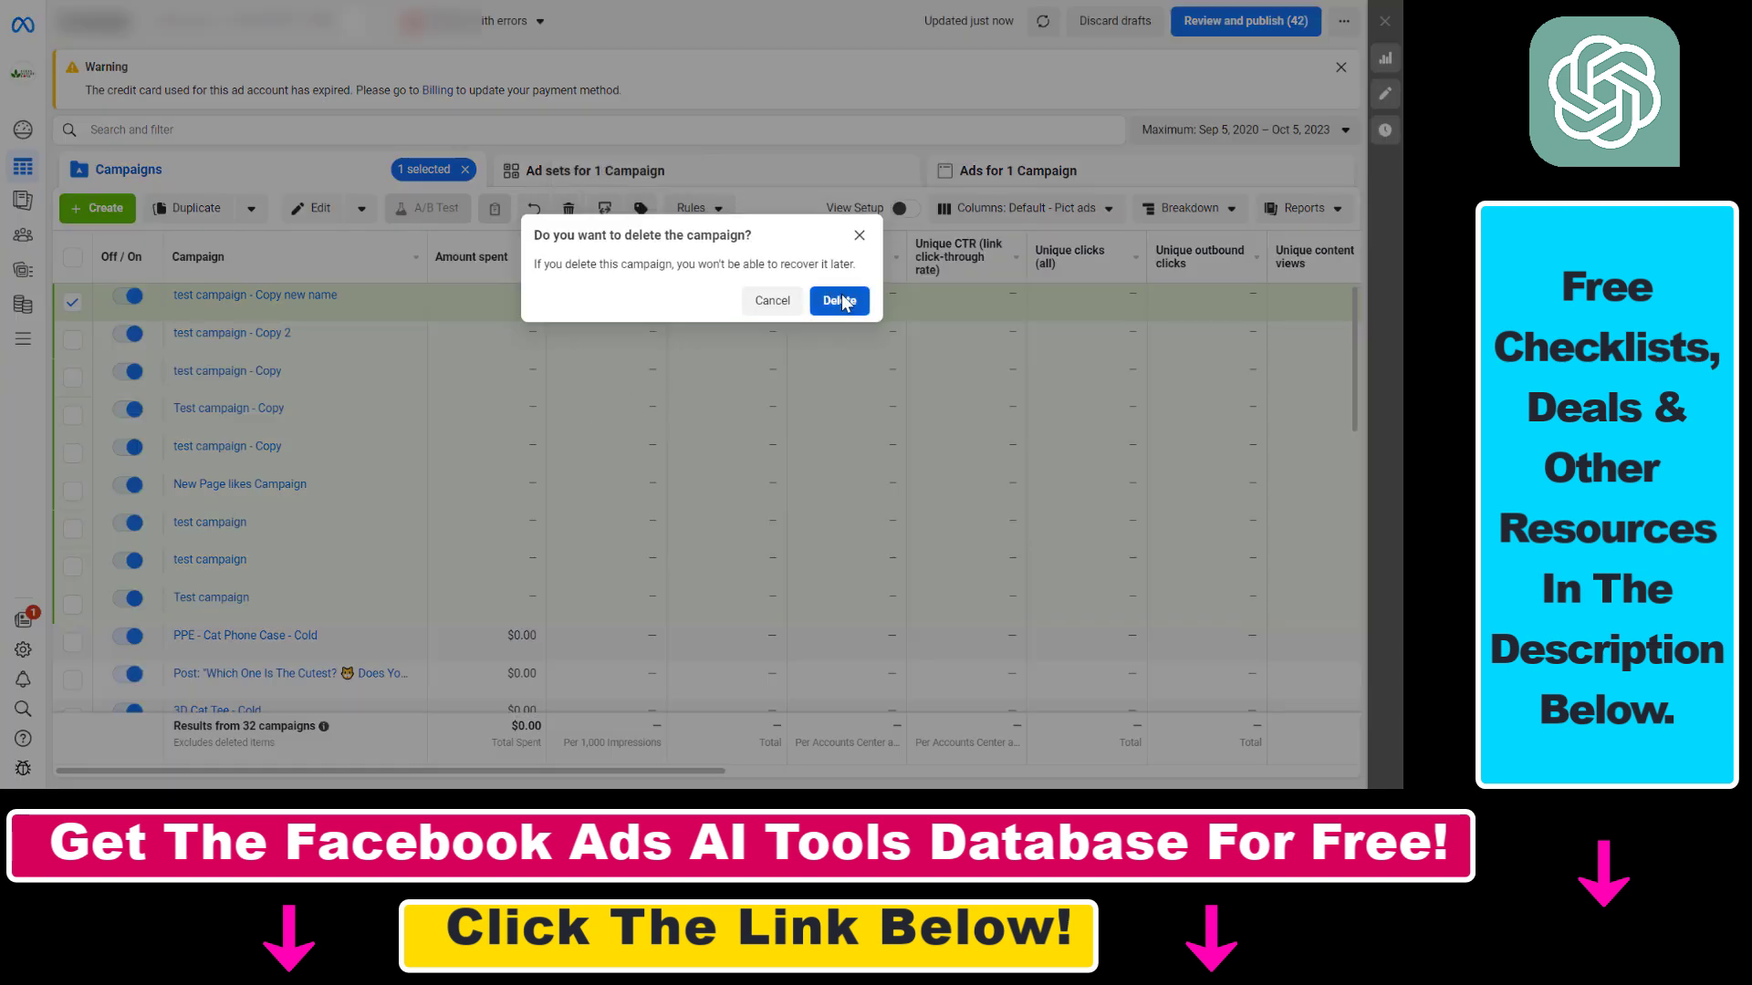
pyautogui.click(857, 238)
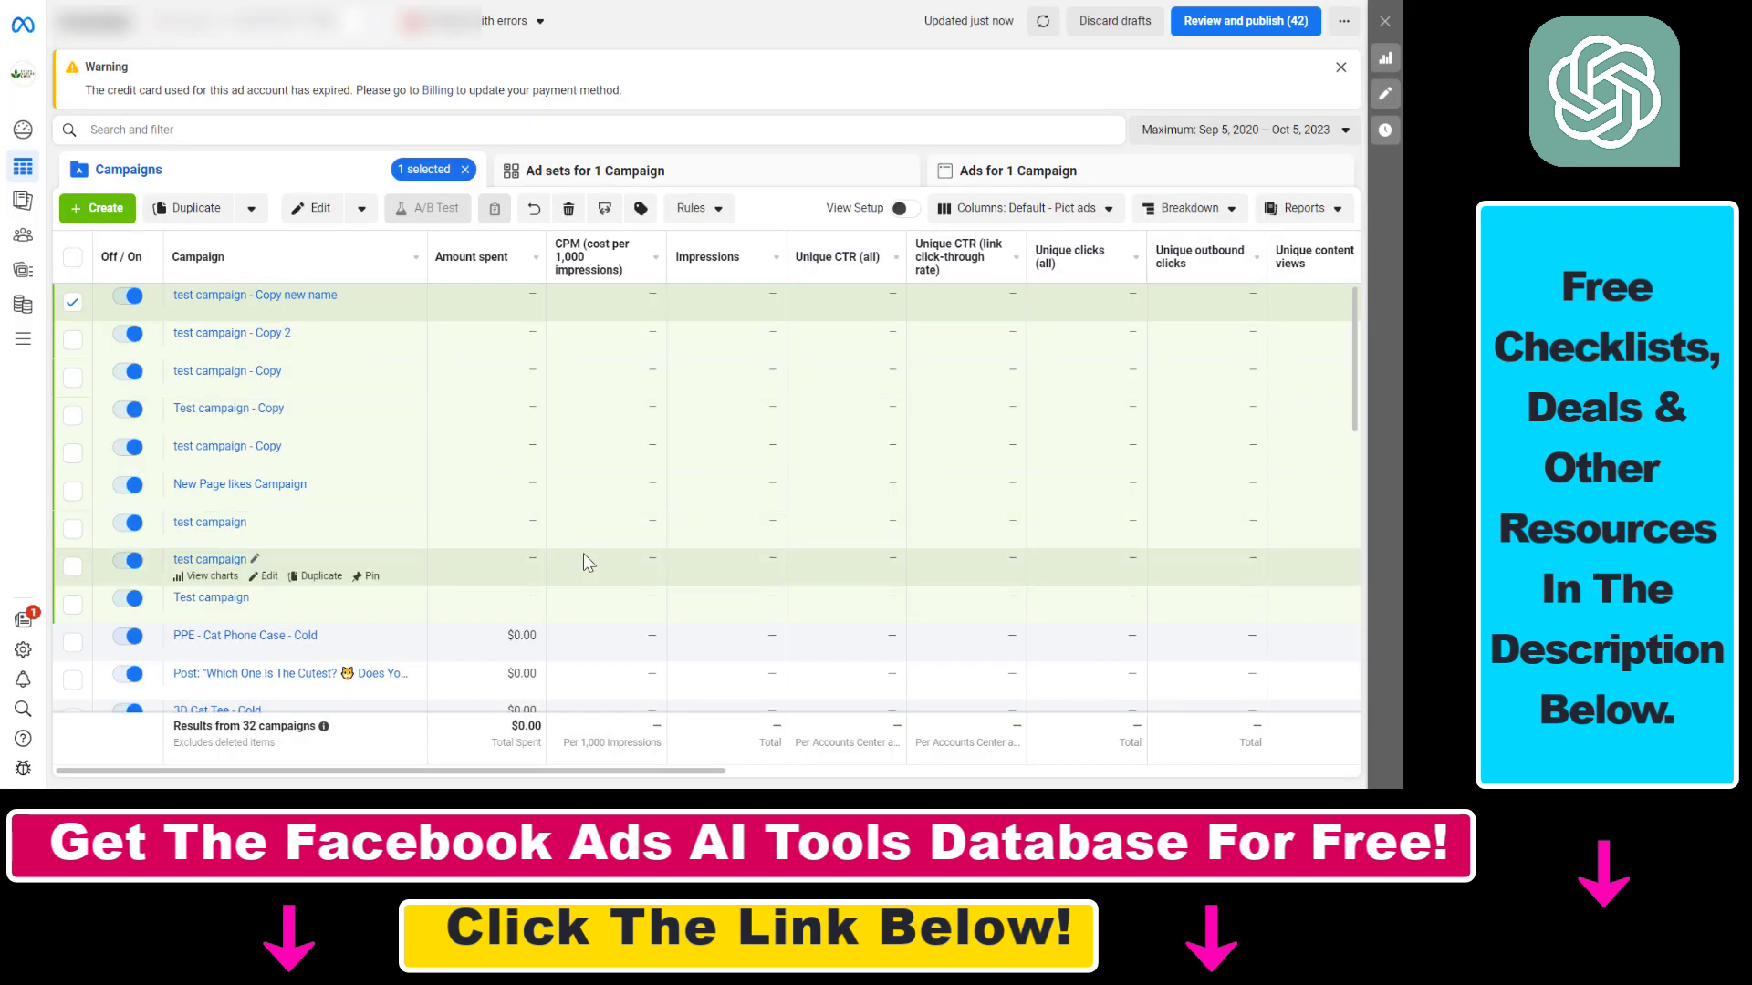